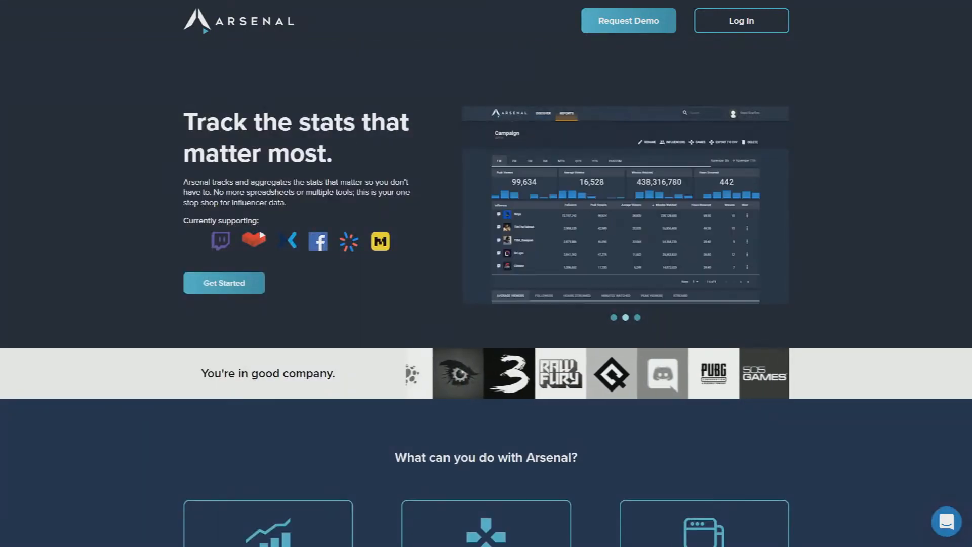
# Step: Sign in via Twitch and switch the profile to its list of individual streams
pyautogui.click(743, 28)
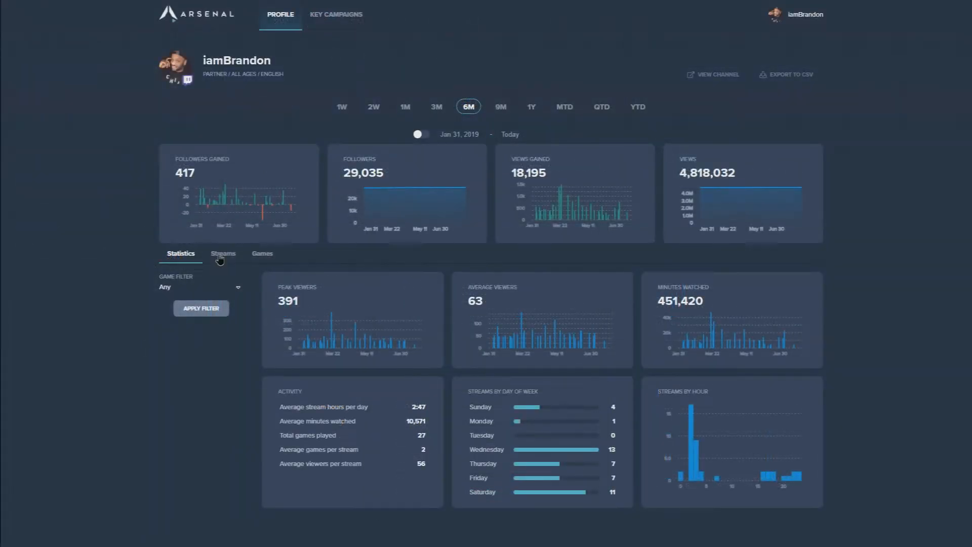
pyautogui.click(218, 258)
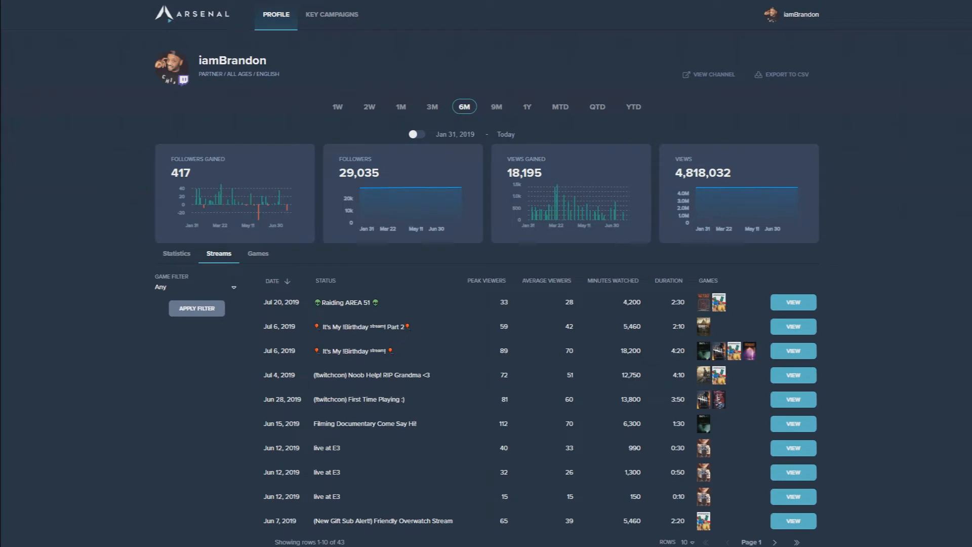
pyautogui.scroll(-1, 486, 304)
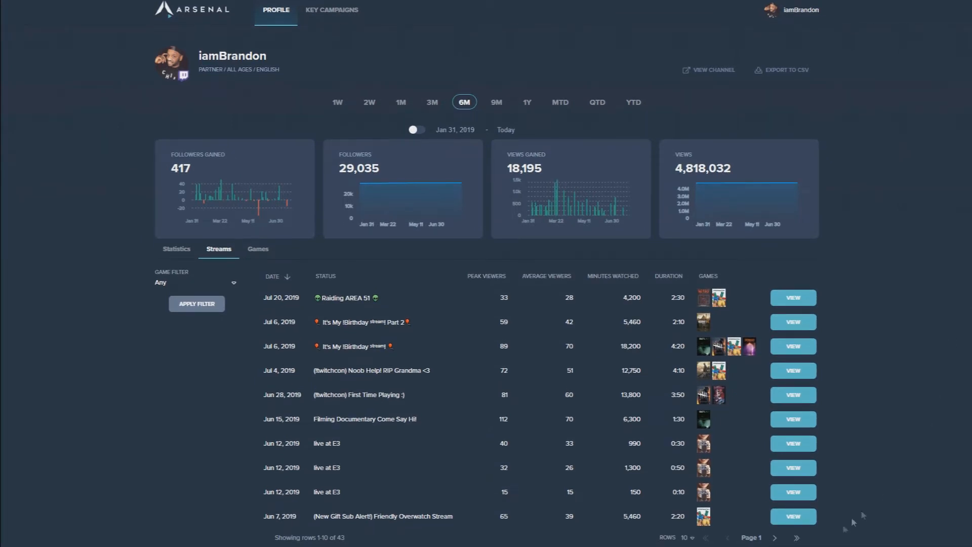
# Step: Page forward to the third page of streams covering March–April 2019
pyautogui.click(774, 538)
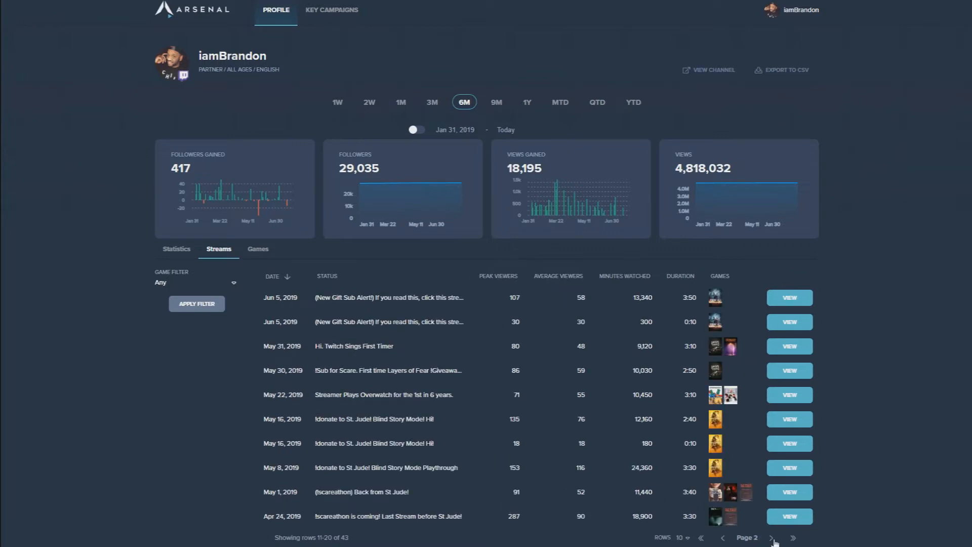
pyautogui.click(775, 539)
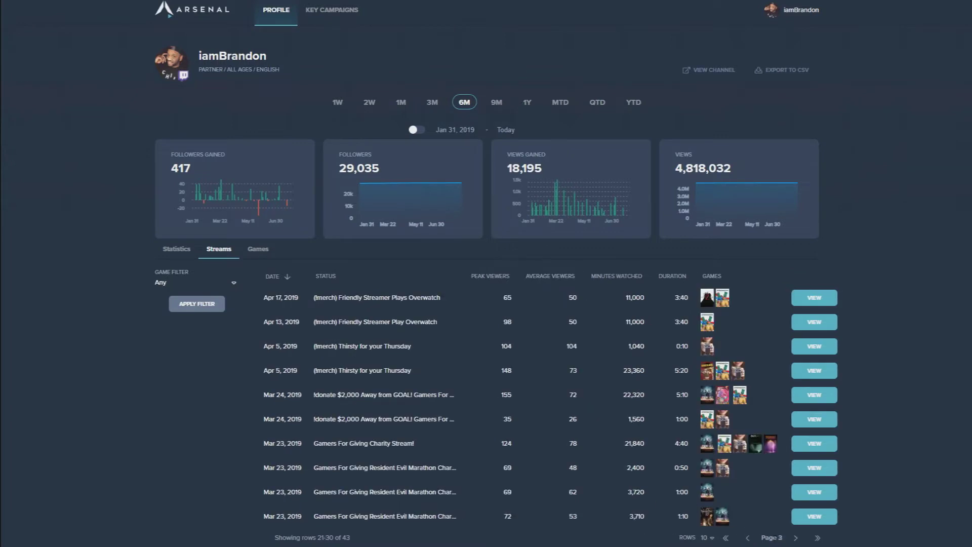
# Step: View the Mar 23 charity stream's broadcast breakdown, page to its last game, and close it
pyautogui.click(824, 445)
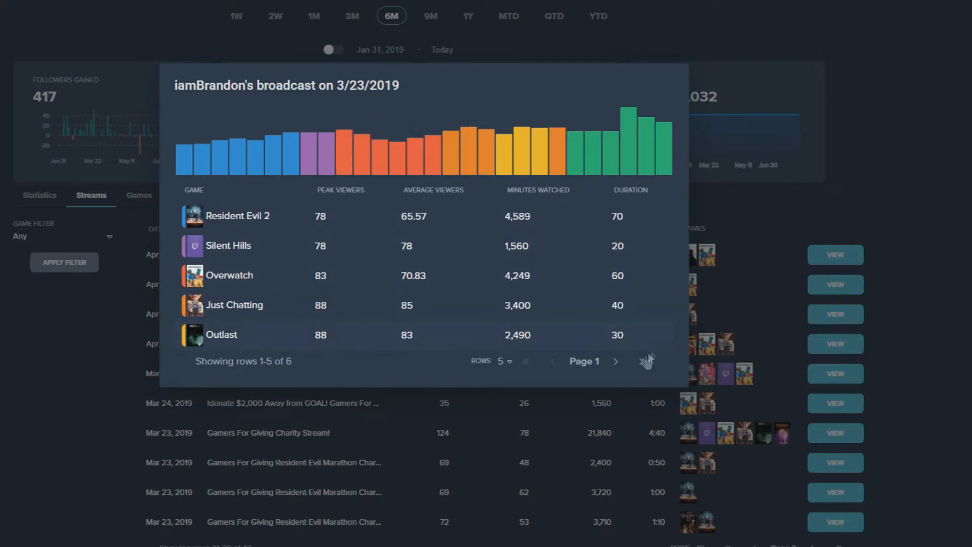
pyautogui.click(618, 362)
pyautogui.moveTo(630, 217)
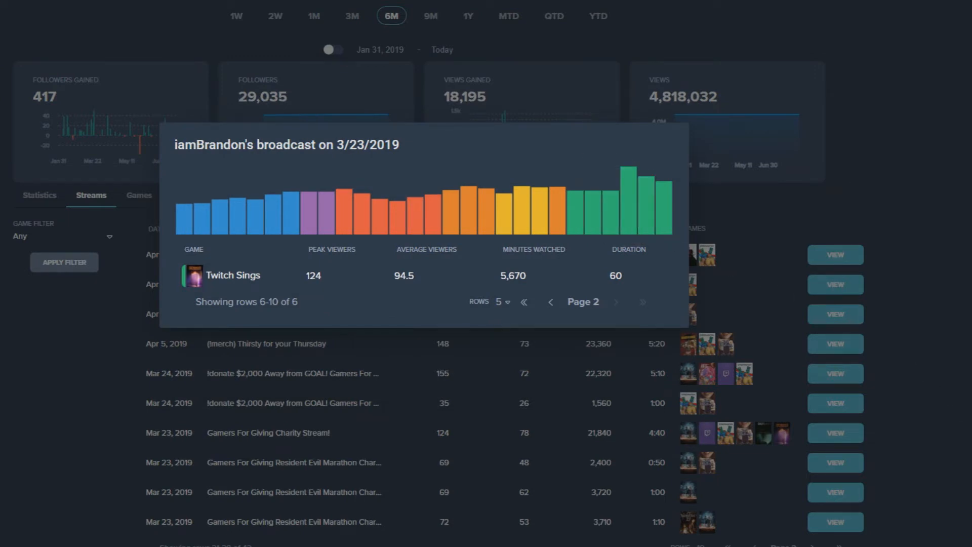
pyautogui.click(936, 501)
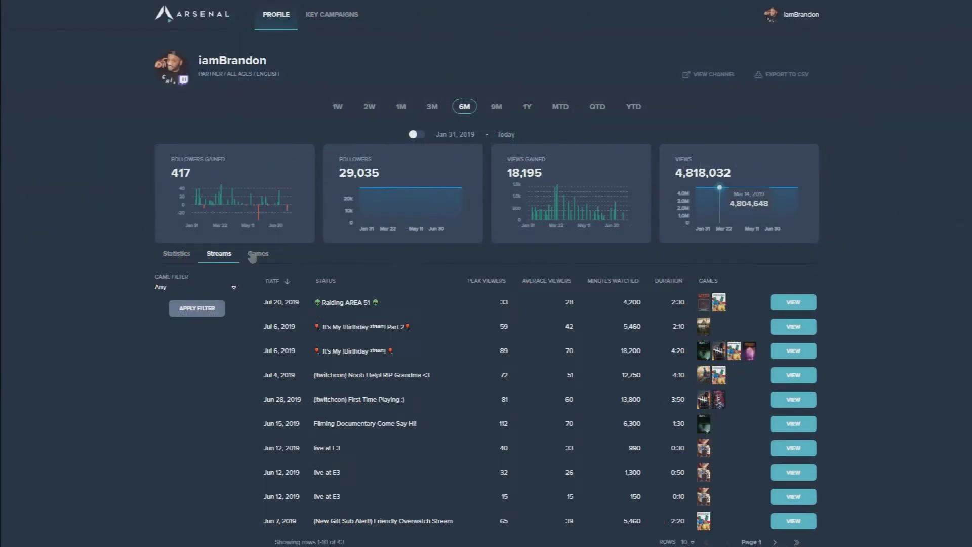
# Step: Show the per-game statistics table and page through to its third, last page
pyautogui.click(252, 255)
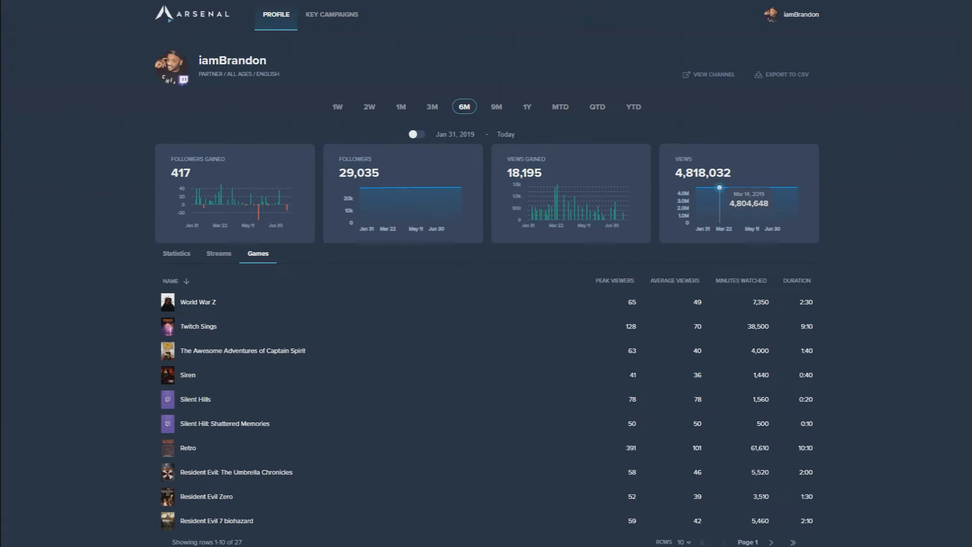
pyautogui.scroll(-1, 486, 342)
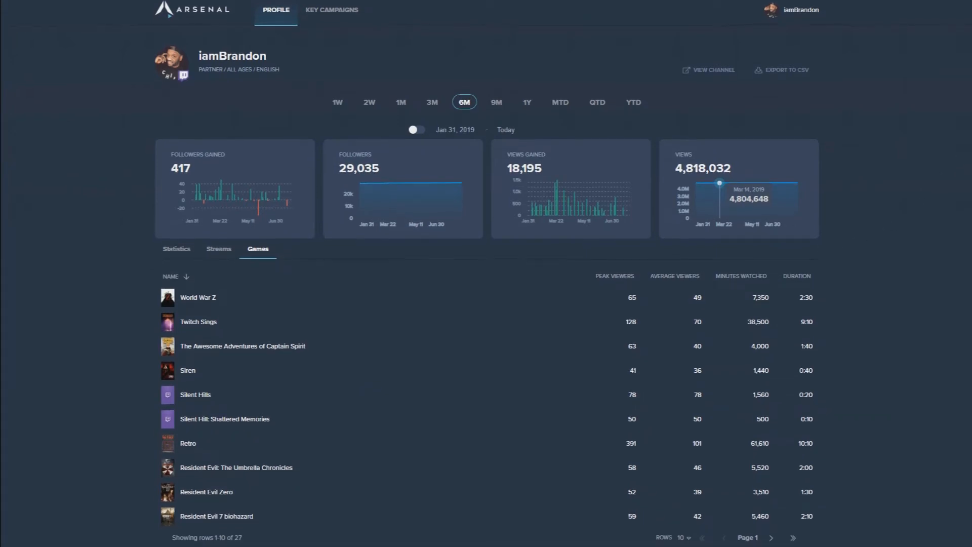
pyautogui.click(771, 538)
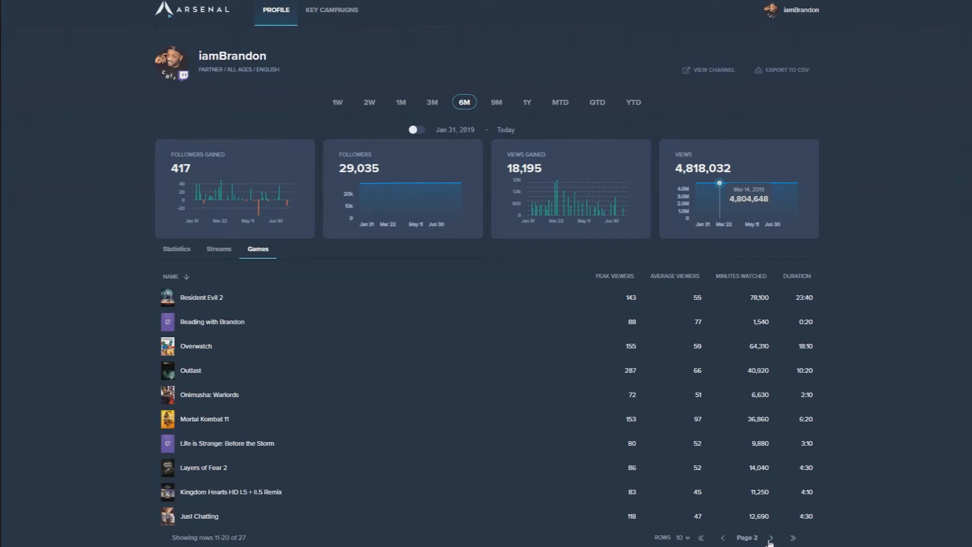
pyautogui.click(771, 537)
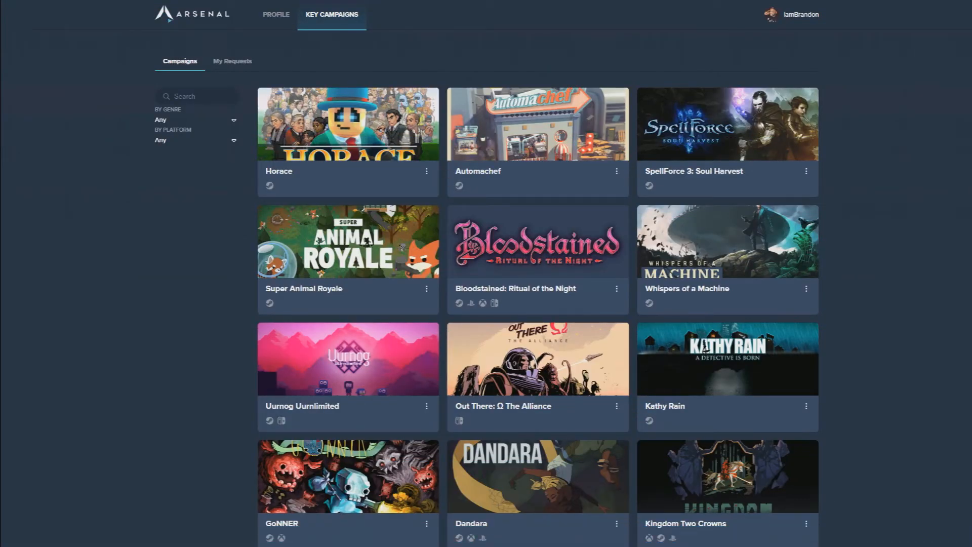
pyautogui.scroll(-3, 538, 303)
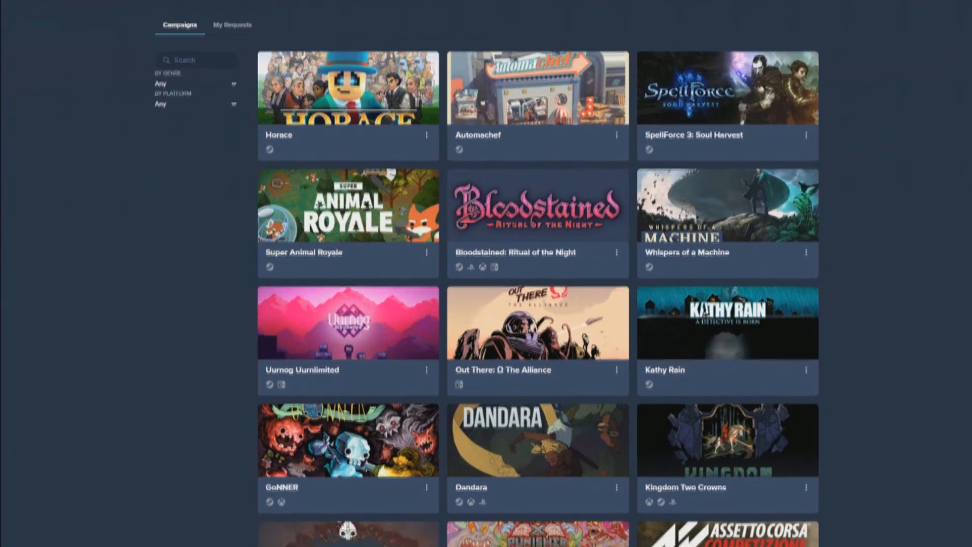
pyautogui.scroll(-3, 538, 304)
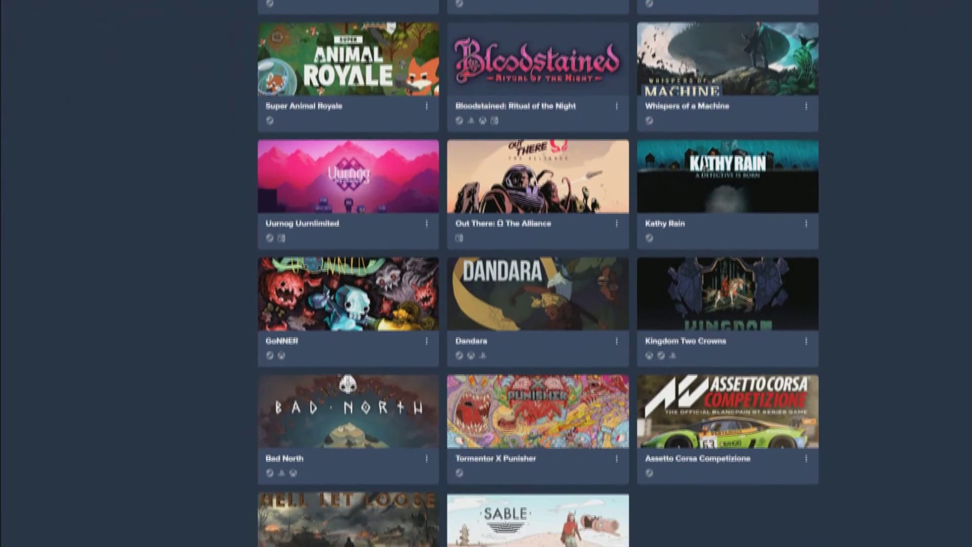
pyautogui.scroll(-1, 538, 266)
# Step: Enter the Dandara campaign, advance its gallery to the launch trailer and play it
pyautogui.click(538, 266)
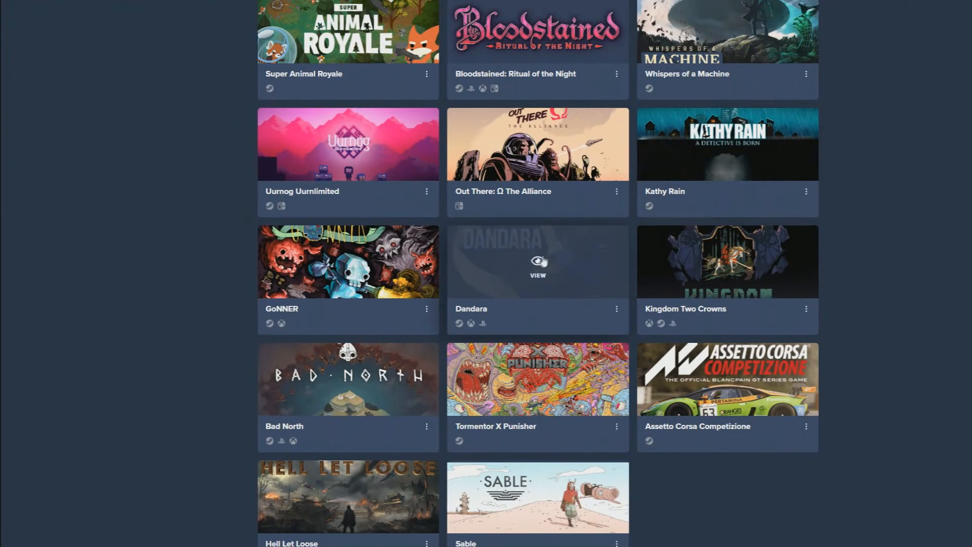
pyautogui.click(679, 350)
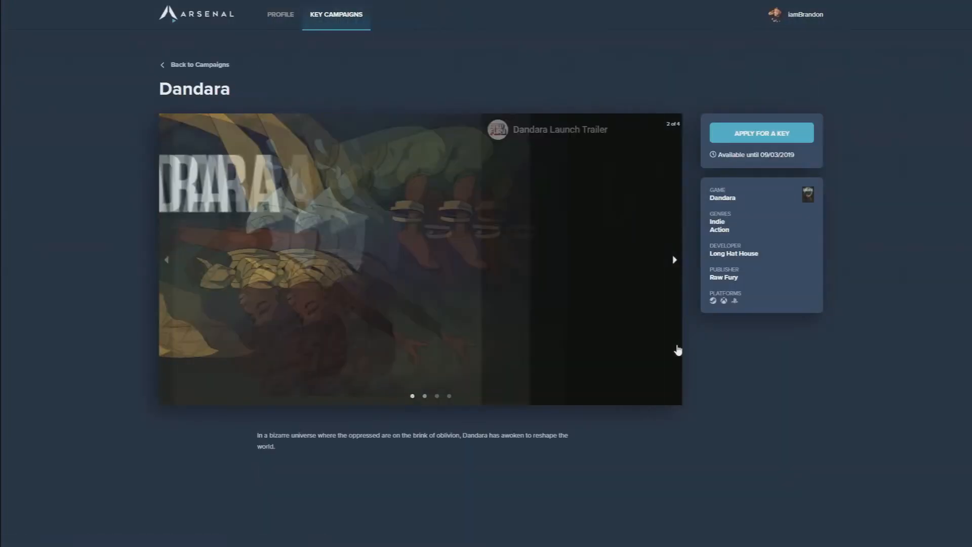
pyautogui.click(418, 268)
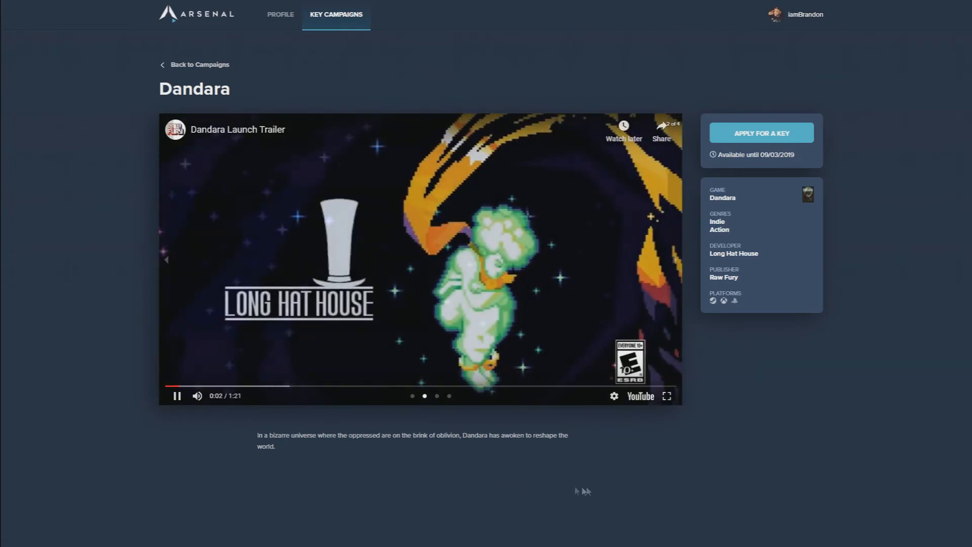
# Step: Apply for a Dandara key, accept the agreement and choose Xbox One as the key platform
pyautogui.click(782, 135)
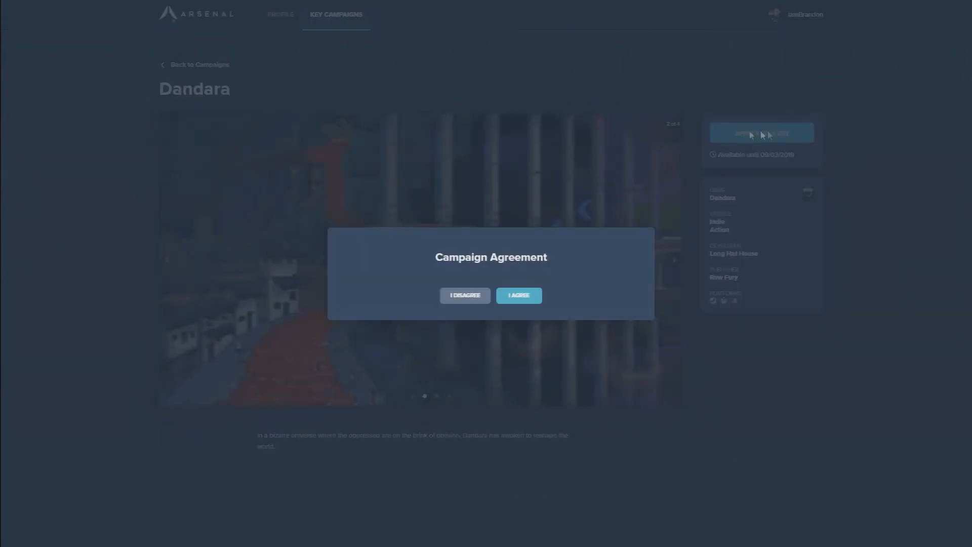
pyautogui.click(519, 296)
pyautogui.click(380, 242)
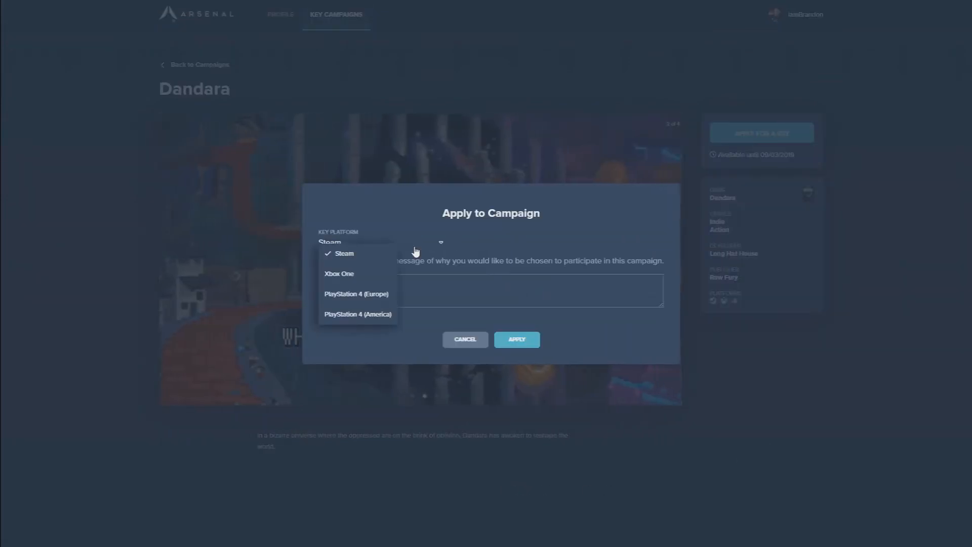
pyautogui.click(357, 272)
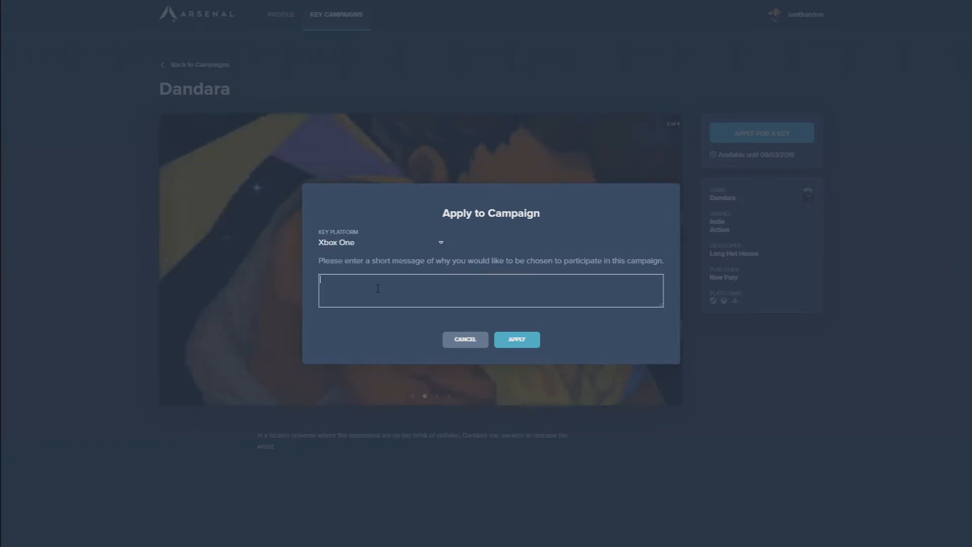
pyautogui.write('HiWe met at Pa')
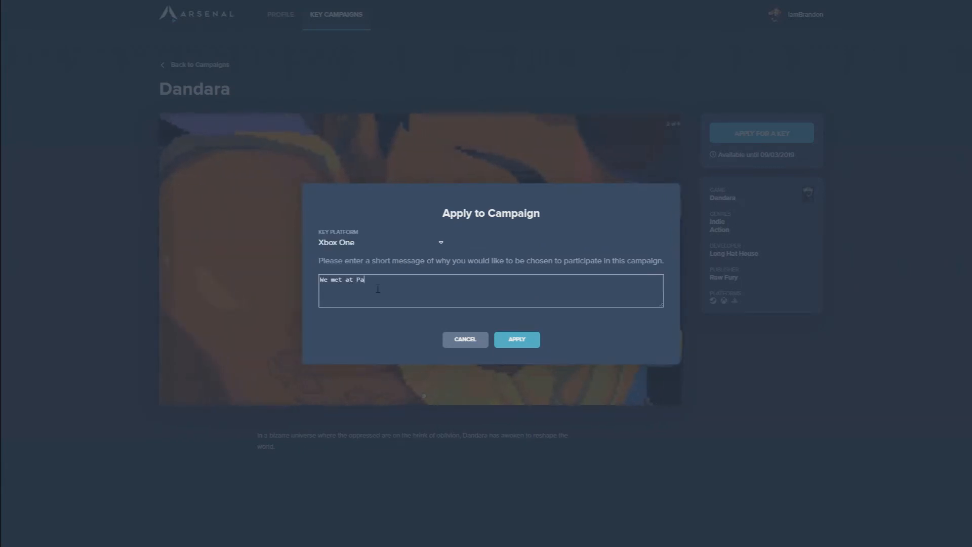
pyautogui.write('x East. I would love to ')
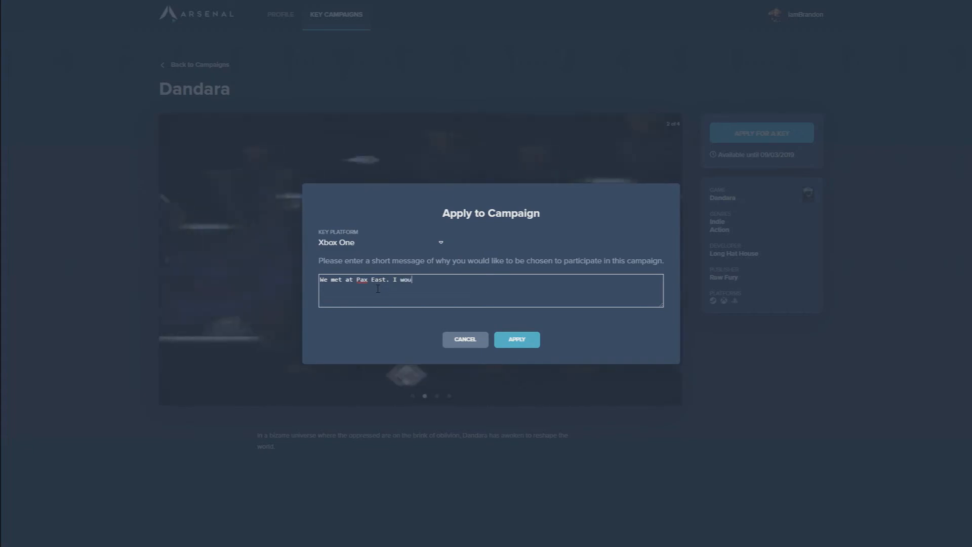
pyautogui.write('play your game.')
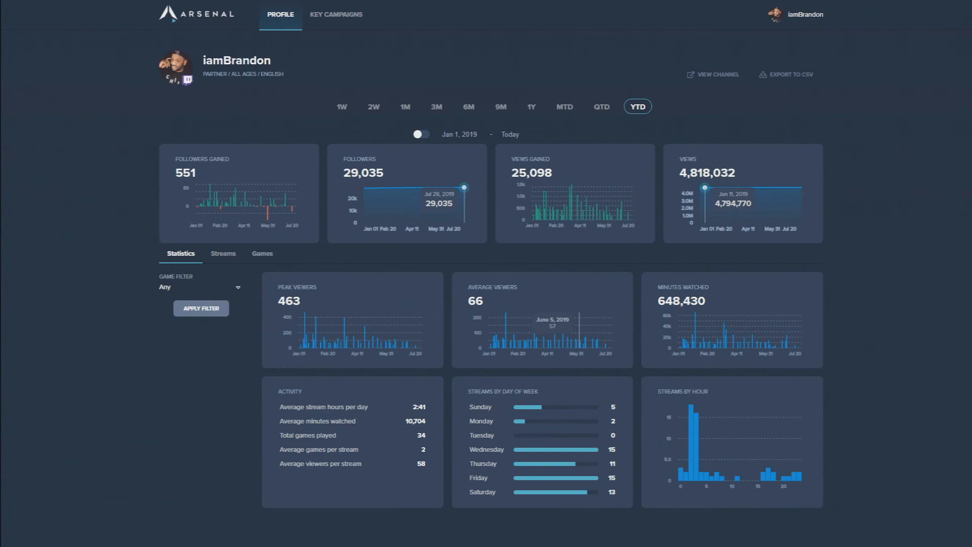
# Step: Export iamBrandon's year-to-date profile statistics to a CSV file
pyautogui.click(790, 75)
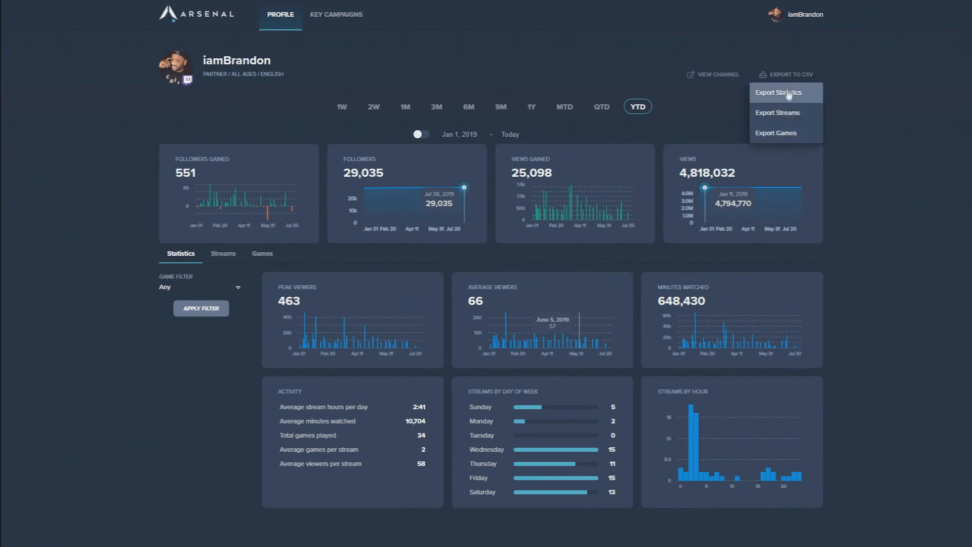
pyautogui.click(779, 93)
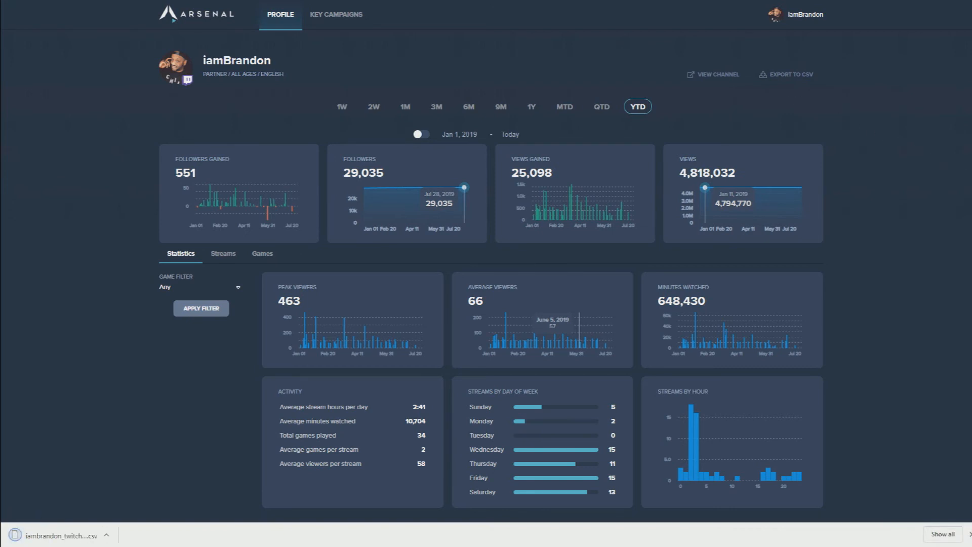